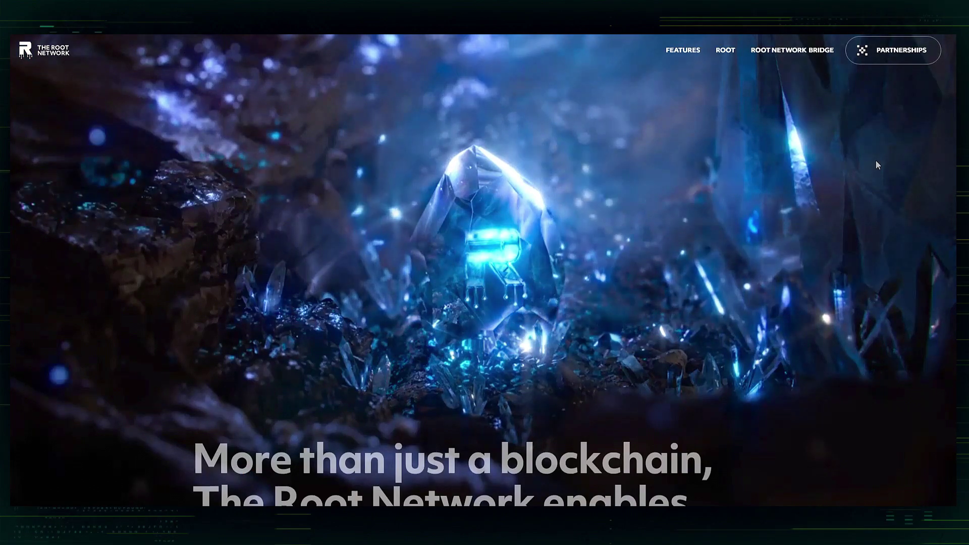
- Open the ROOT NETWORK BRIDGE page from The Root Network site's top navigation
left_click(789, 51)
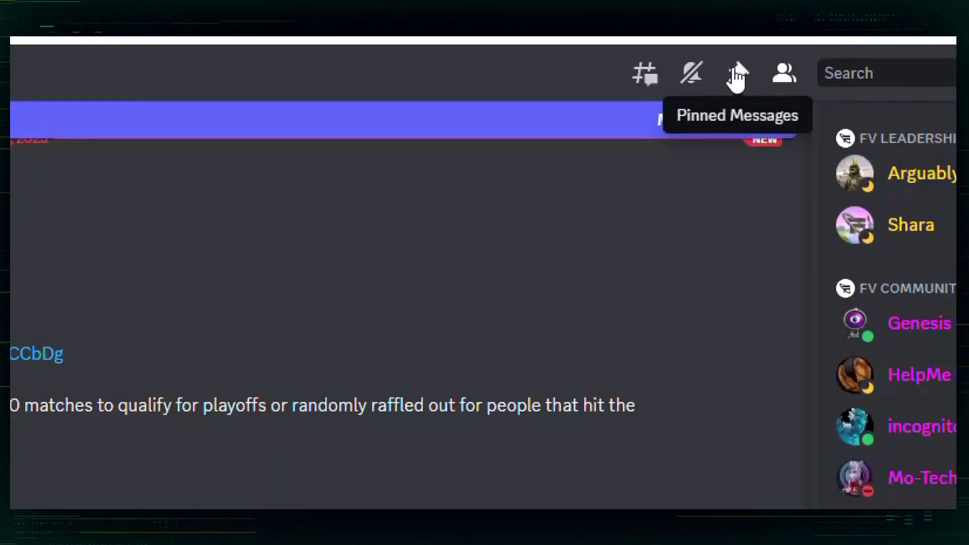
- Read the pinned #general messages explaining how to add The Root Network to a wallet manually
left_click(737, 76)
scroll(725, 288, "down", 10)
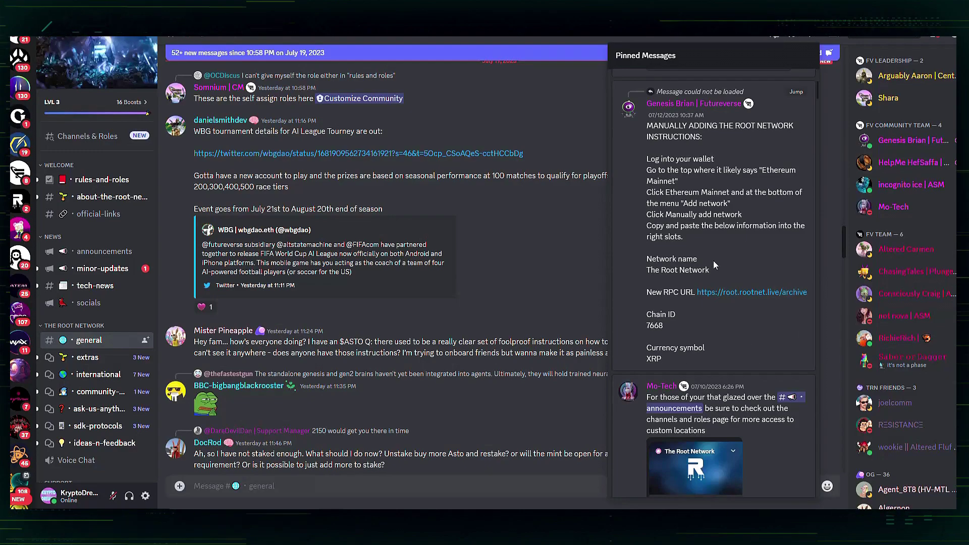
left_click(88, 345)
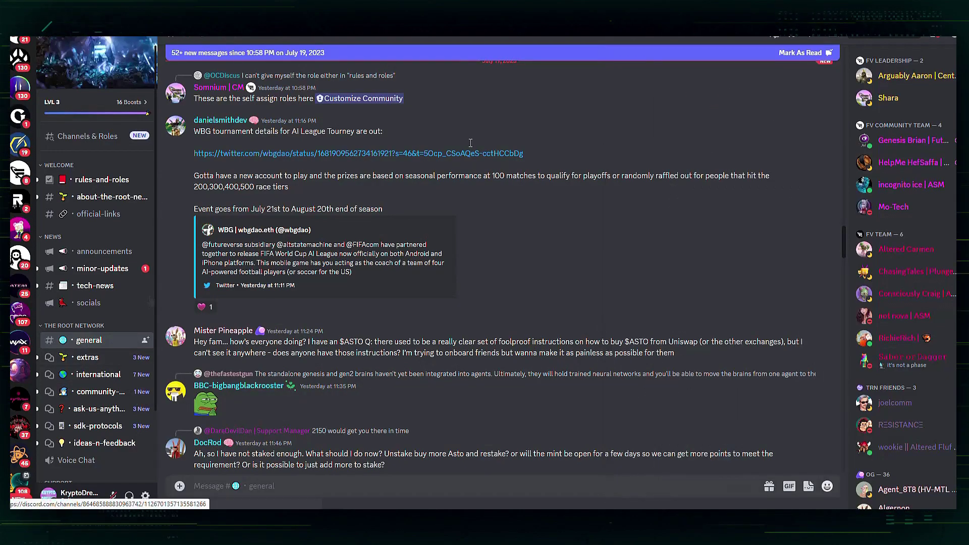
left_click(814, 35)
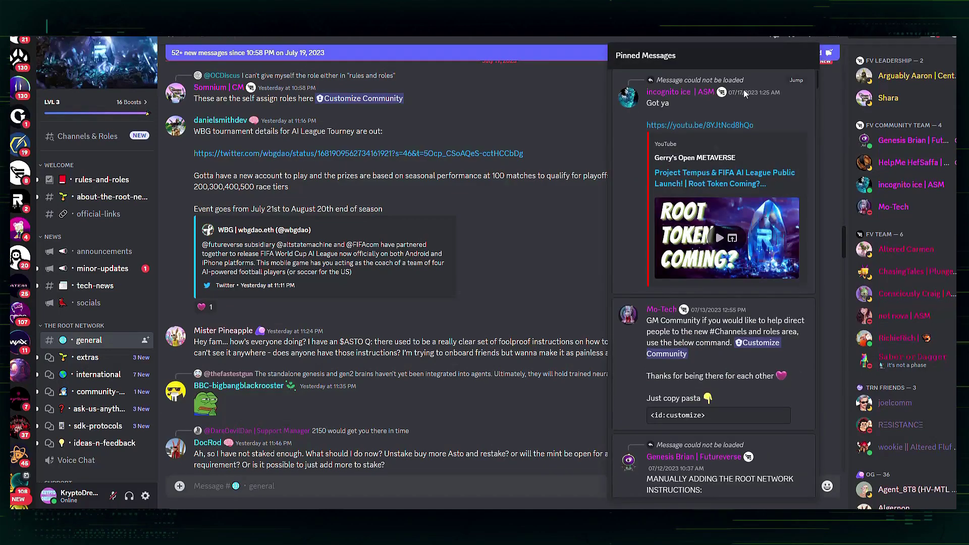
scroll(727, 356, "down", 8)
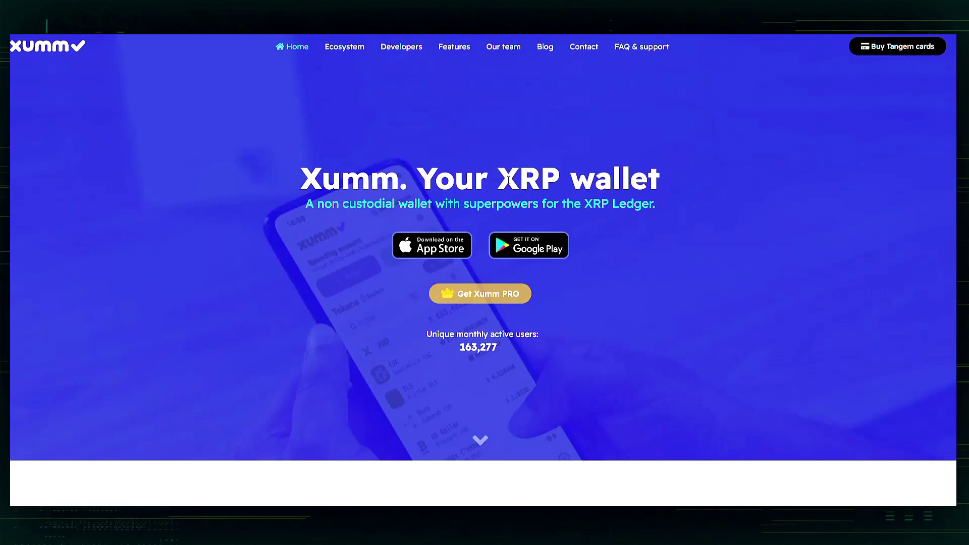
left_click(875, 33)
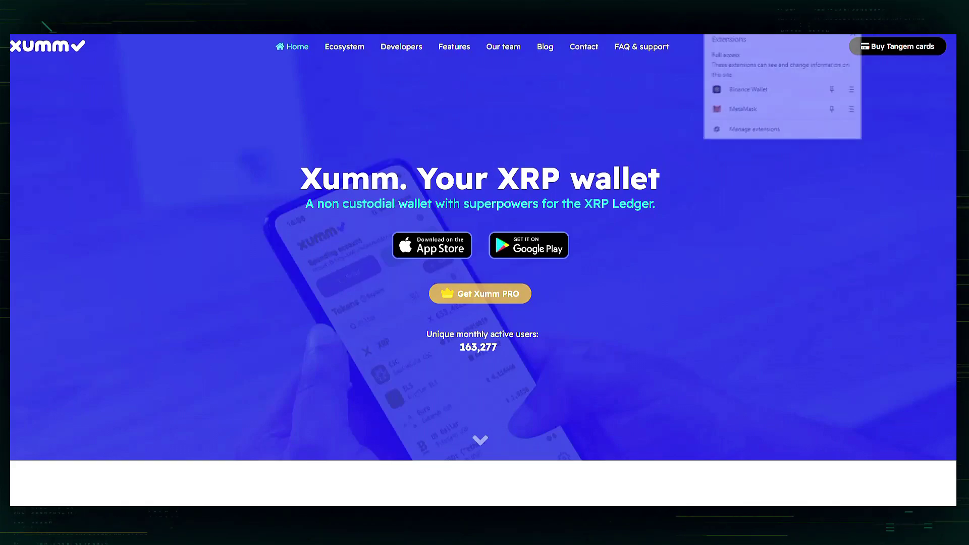
left_click(763, 108)
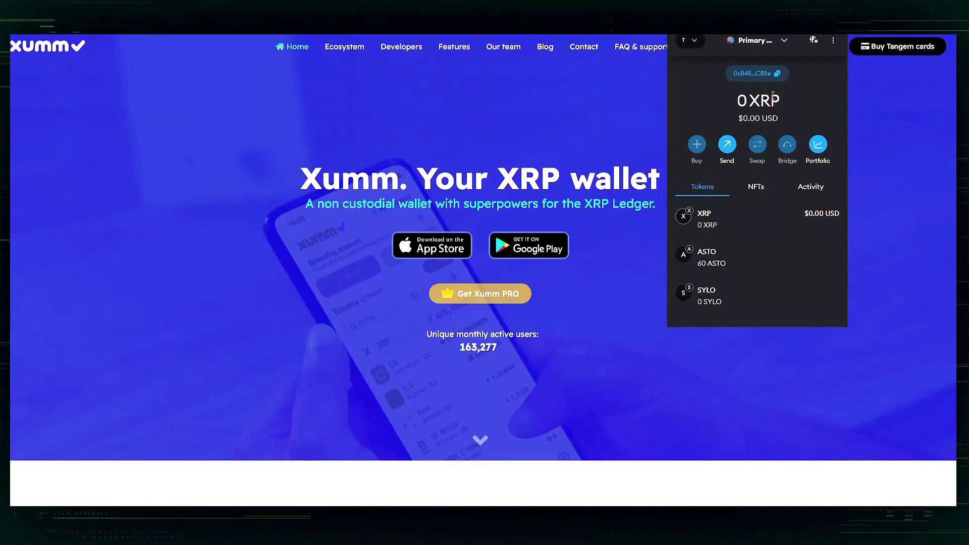
left_click(654, 108)
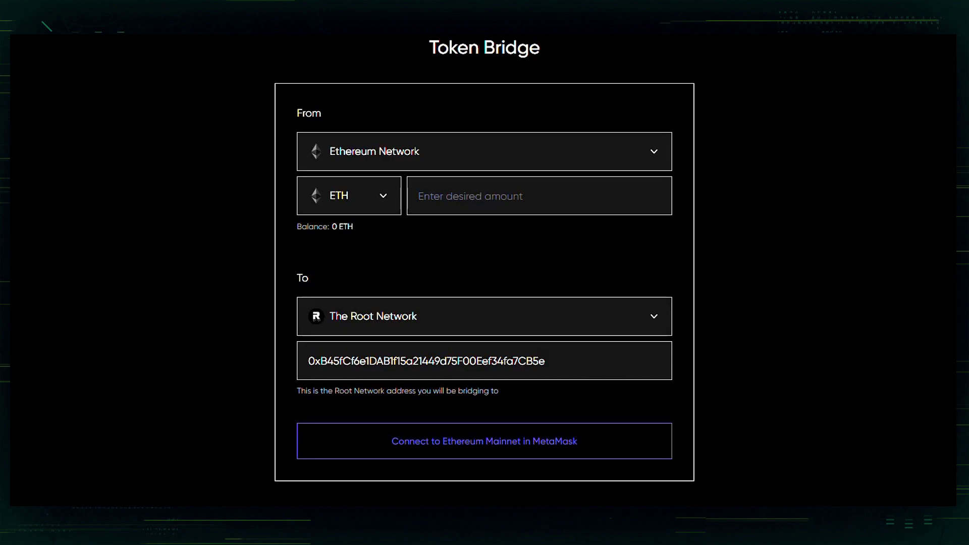
- Bridge XRP from the XRPL Network and check the destination Root Network address
left_click(649, 150)
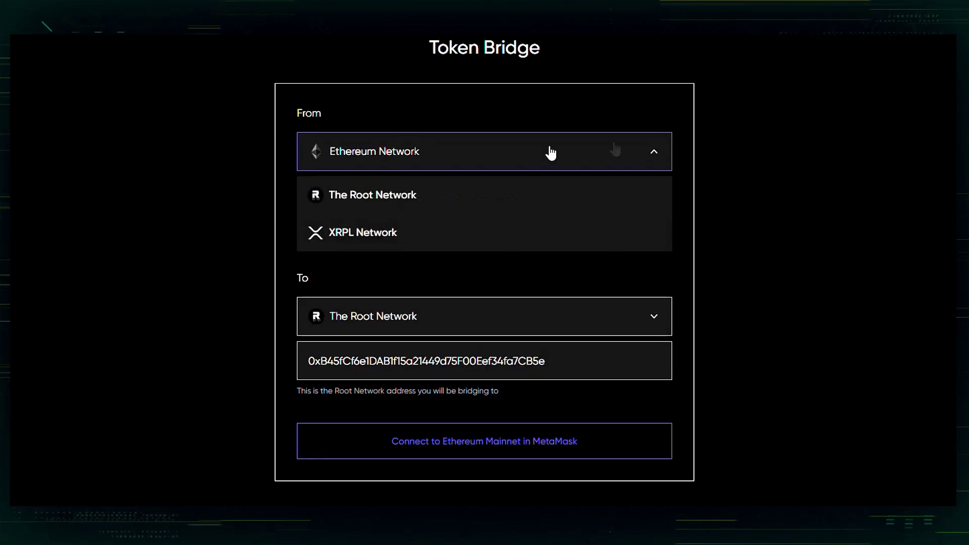
left_click(395, 237)
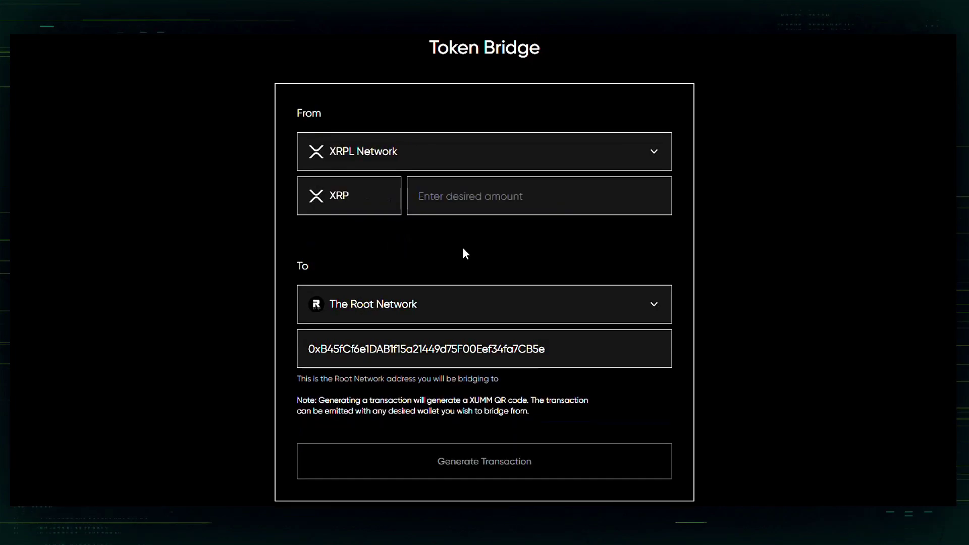
left_click(444, 198)
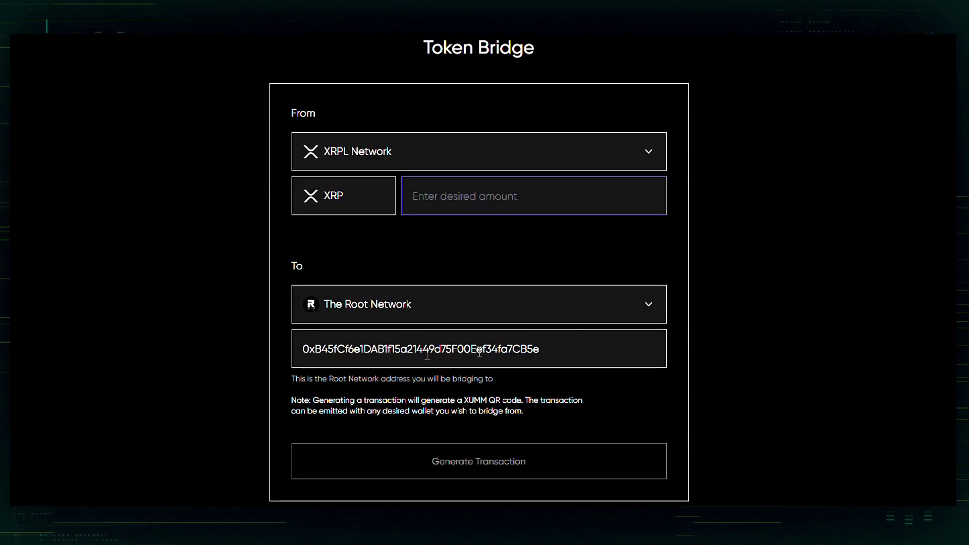
left_click(551, 342)
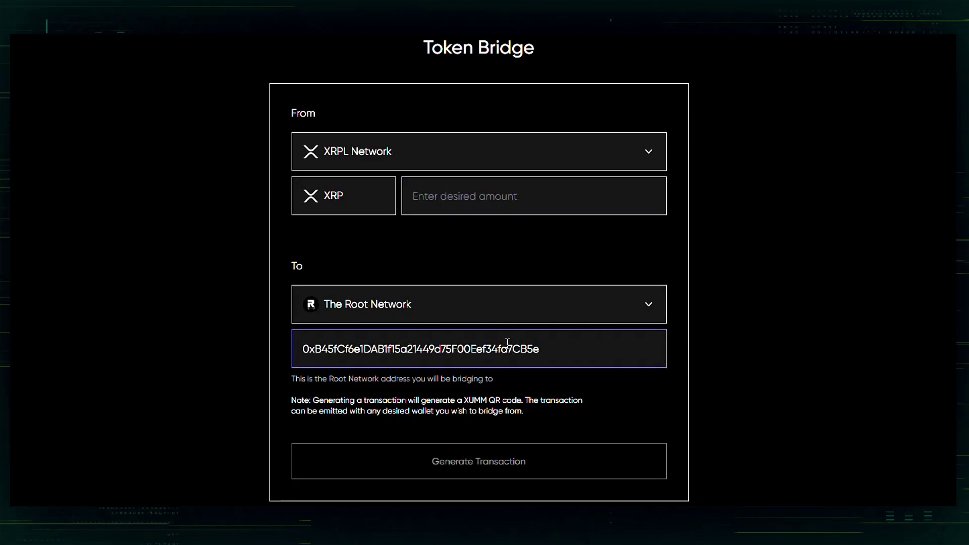
left_click(814, 309)
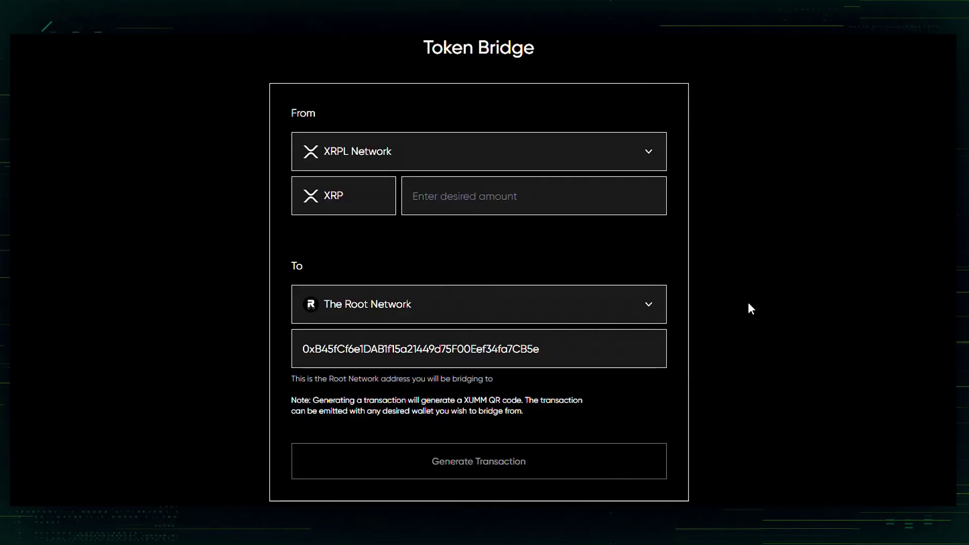
- Enter 11 as the XRP amount to bridge
left_click(441, 196)
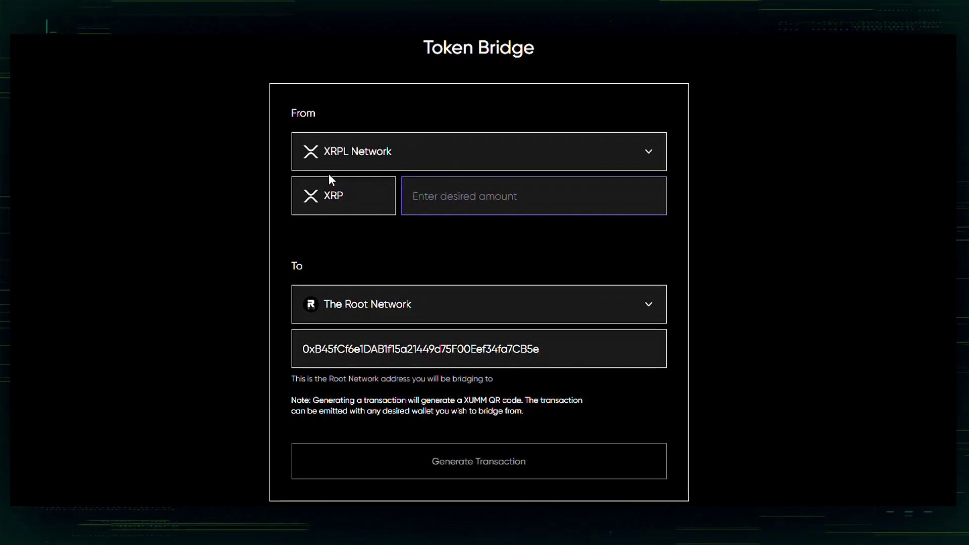
type("11")
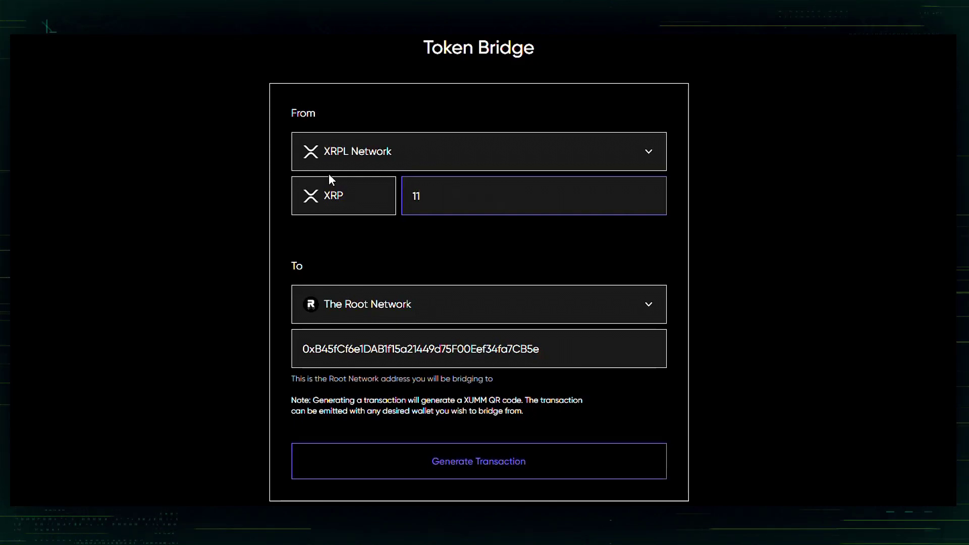
left_click(768, 352)
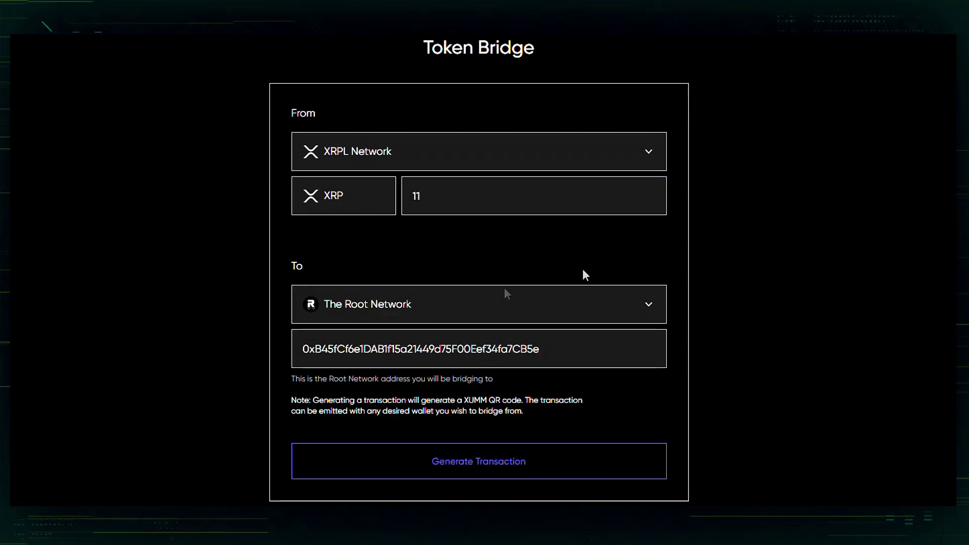
- Generate the 11 XRP transaction, sign it in Xumm, and dismiss the Transaction Succeeded message
left_click(468, 468)
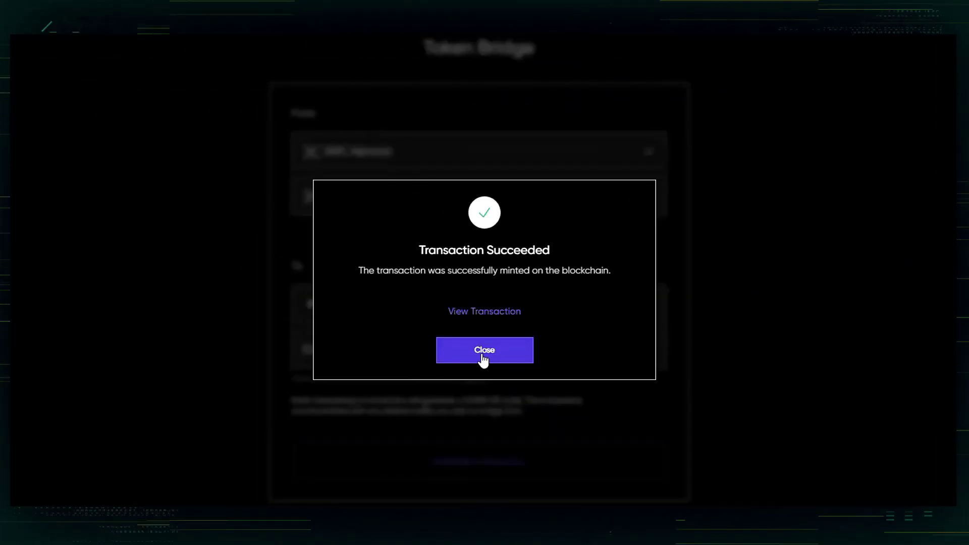
left_click(484, 354)
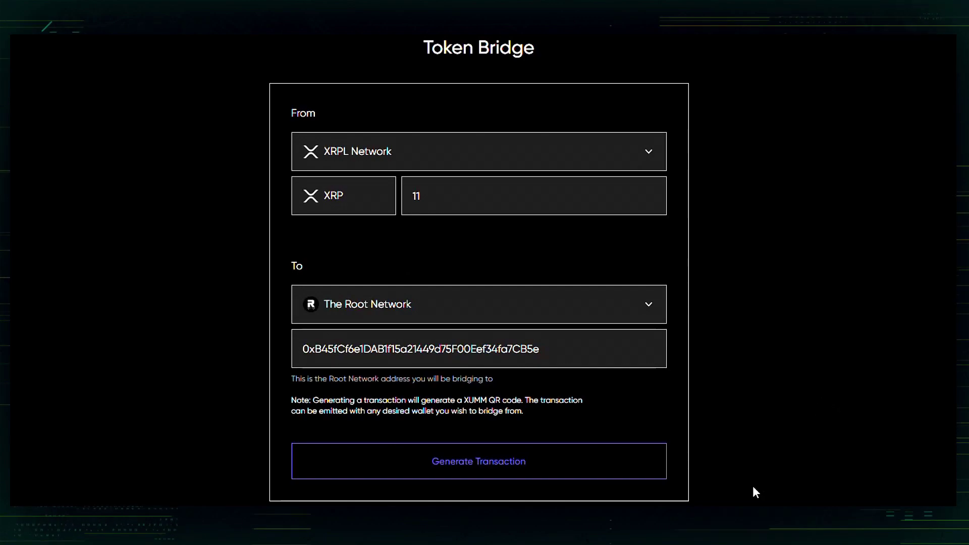
- Check MetaMask and confirm the 11 XRP XRP → ROOT transfer shows as Bridged in Recent Transactions
scroll(752, 485, "down", 2)
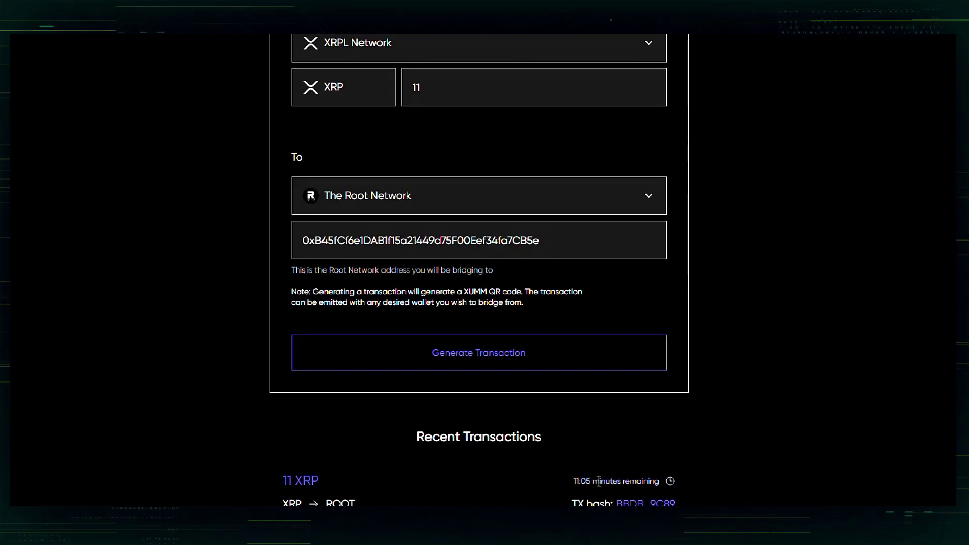
scroll(769, 238, "up", 3)
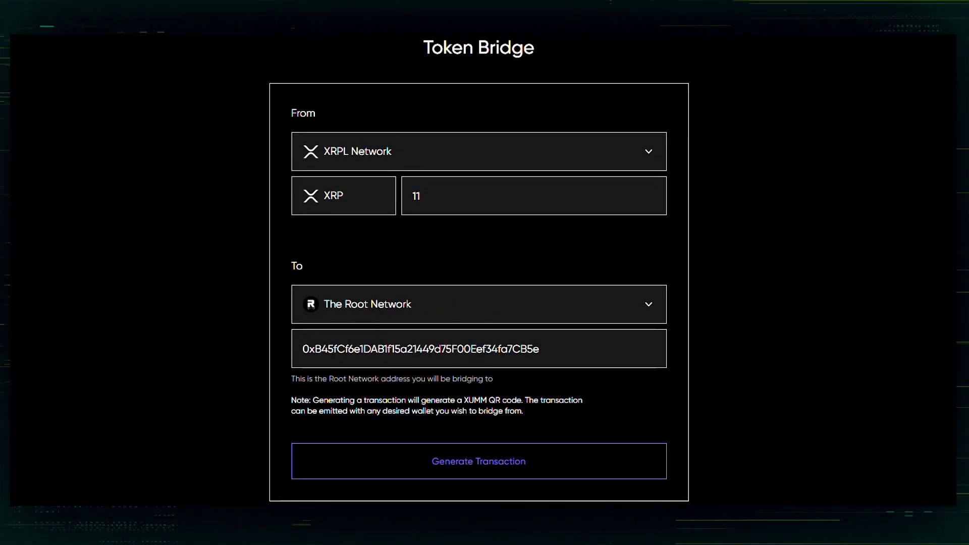
left_click(941, 33)
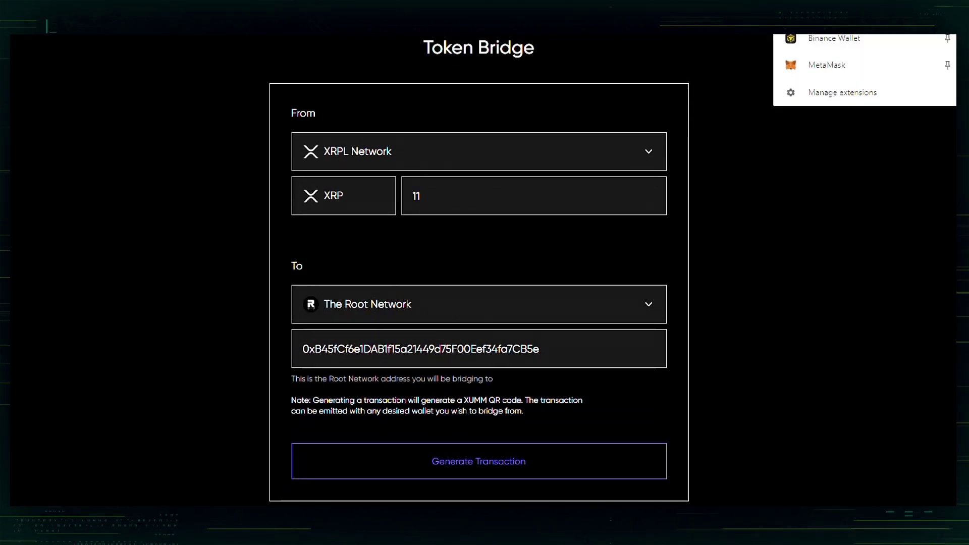
left_click(852, 65)
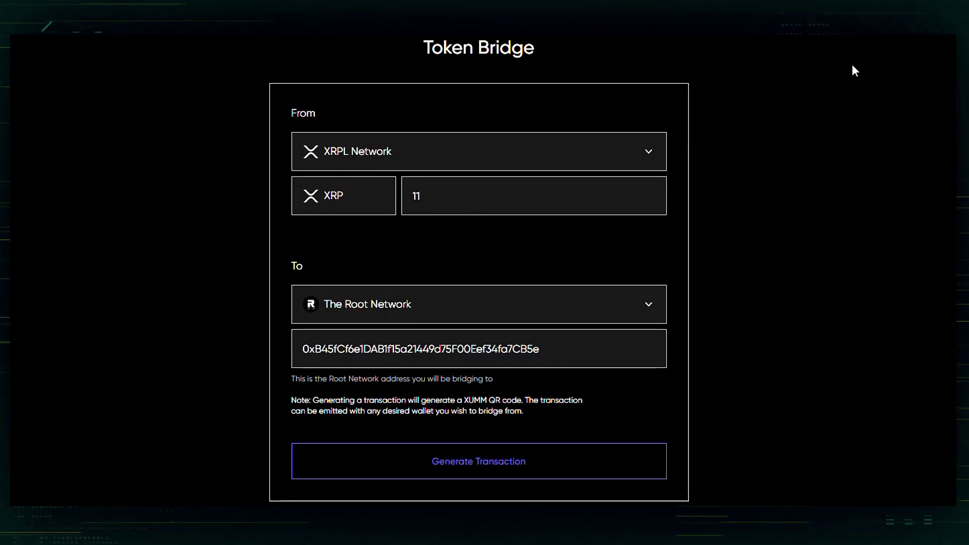
left_click(816, 426)
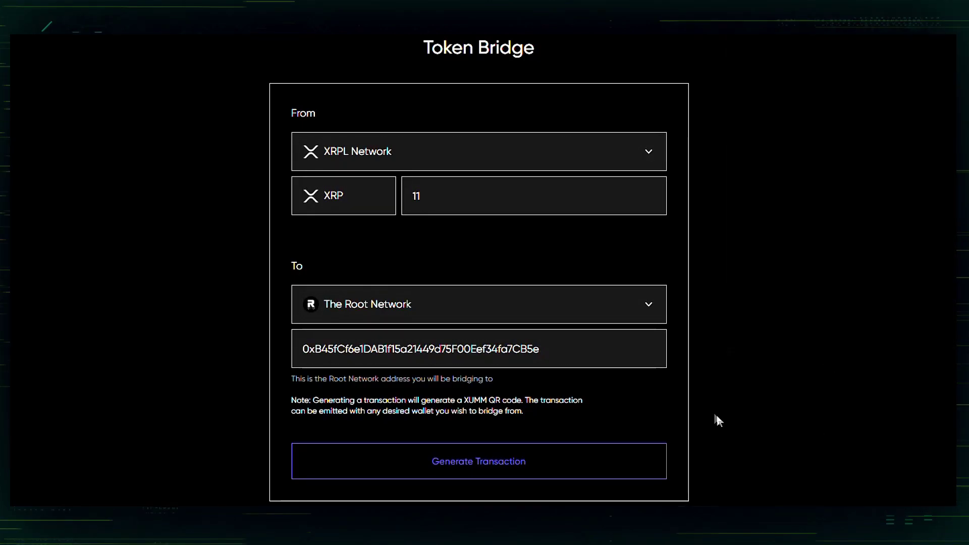
scroll(705, 386, "down", 2)
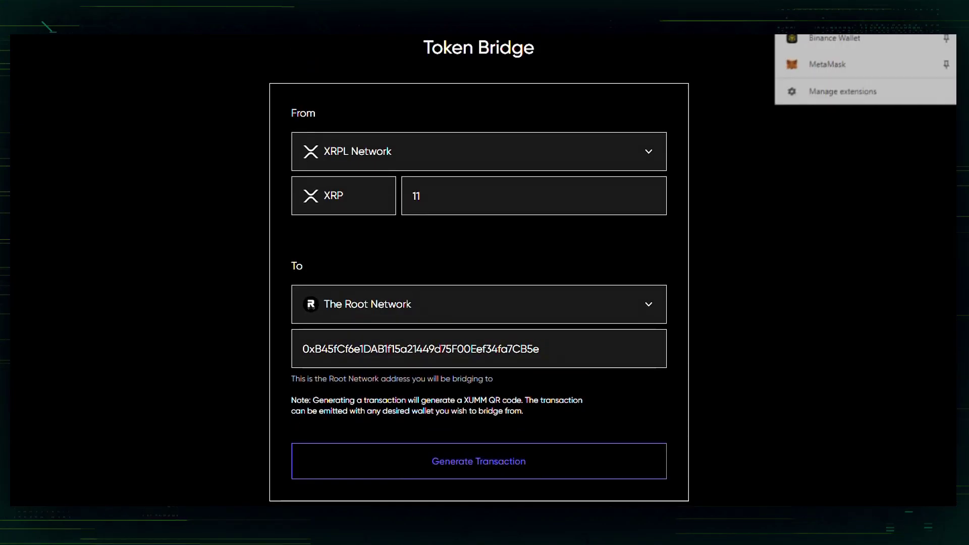
- Check the wallet extensions list and bring up the source network choices
left_click(822, 63)
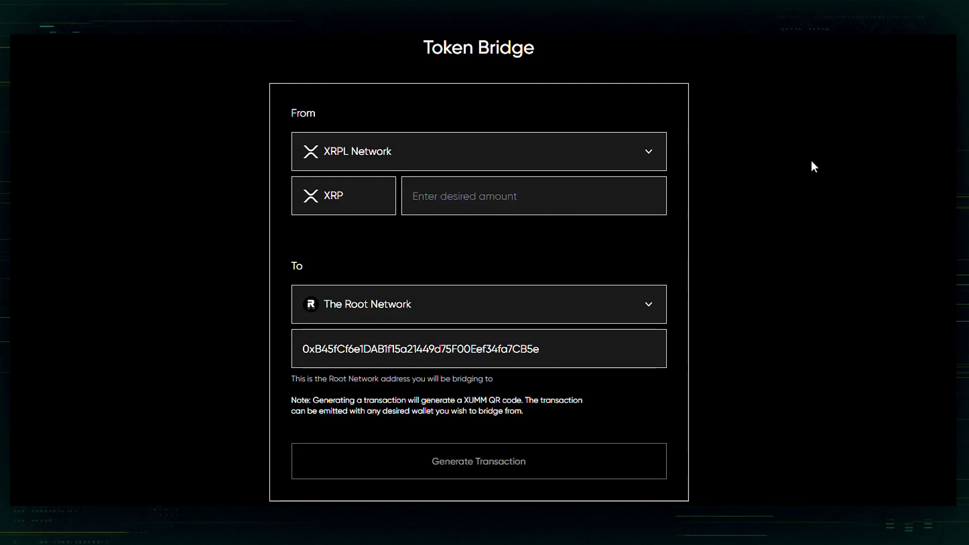
left_click(414, 162)
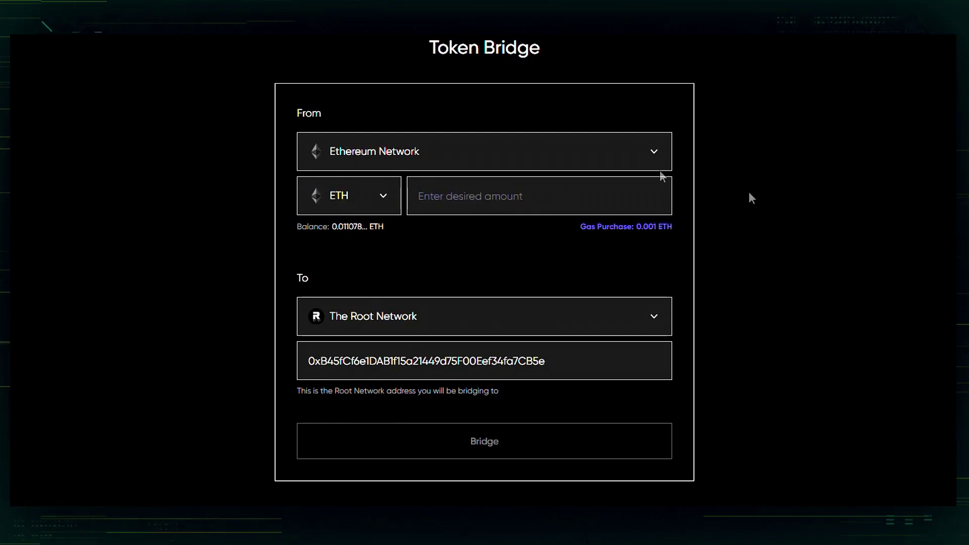
- Choose ASTO as the token to bridge from Ethereum, showing a 1900 ASTO balance
left_click(379, 198)
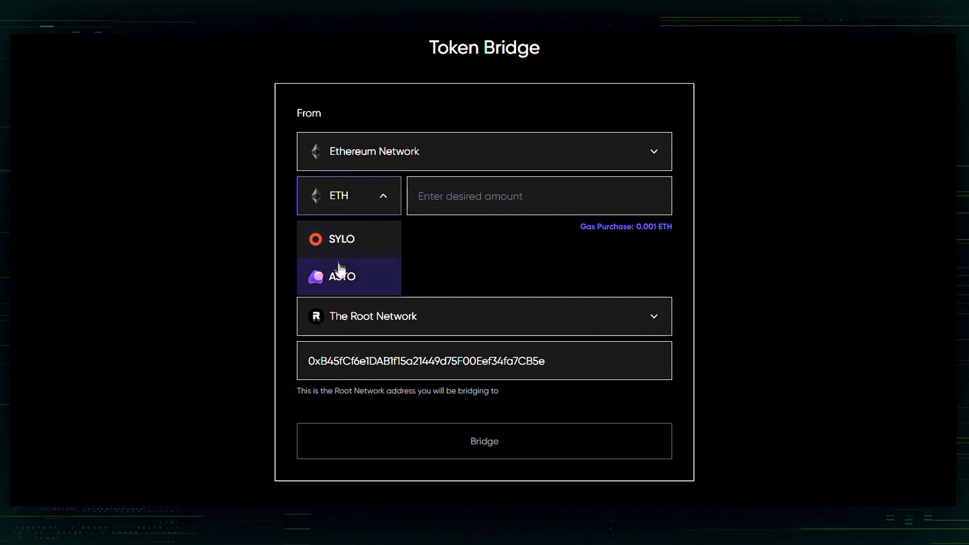
left_click(341, 277)
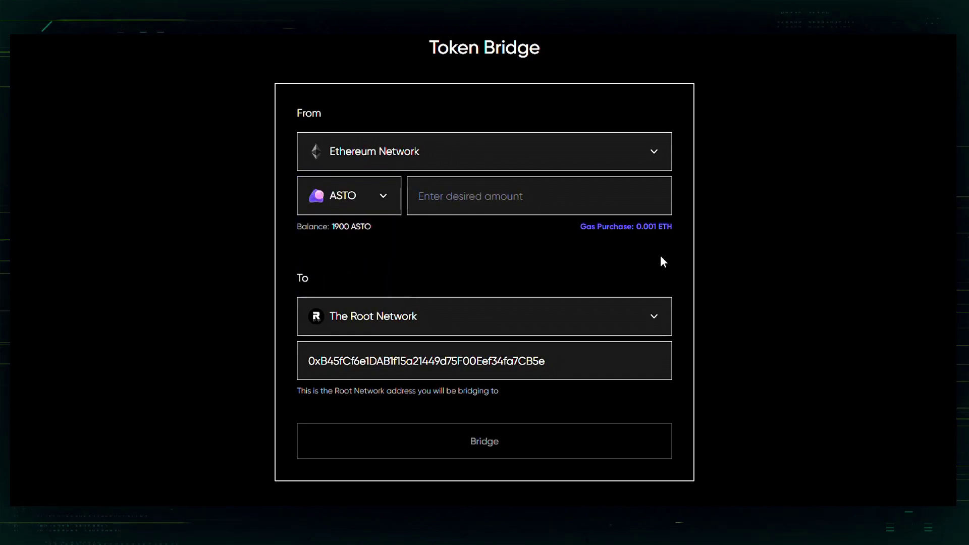
left_click(470, 200)
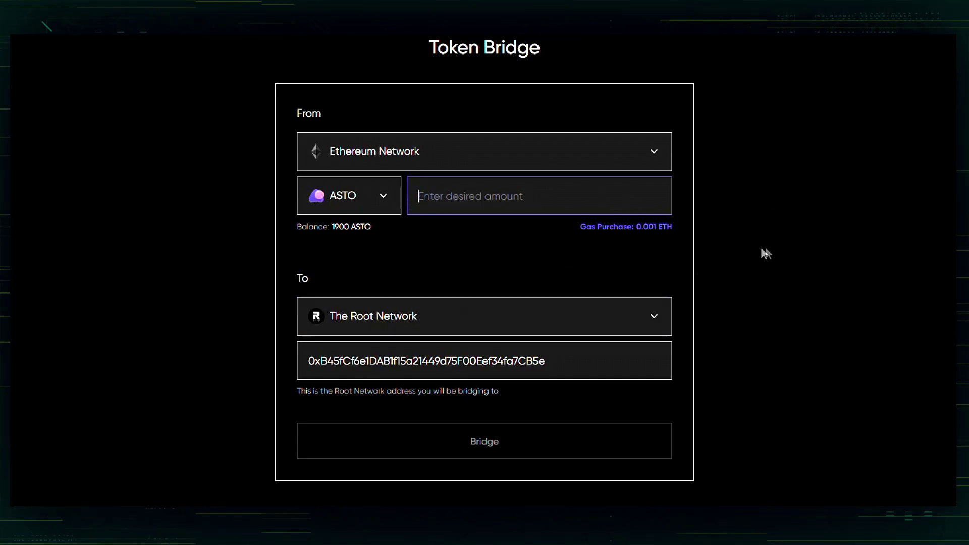
- Enter 1900 ASTO, check the Root Network destination address, and start the bridge
type("1")
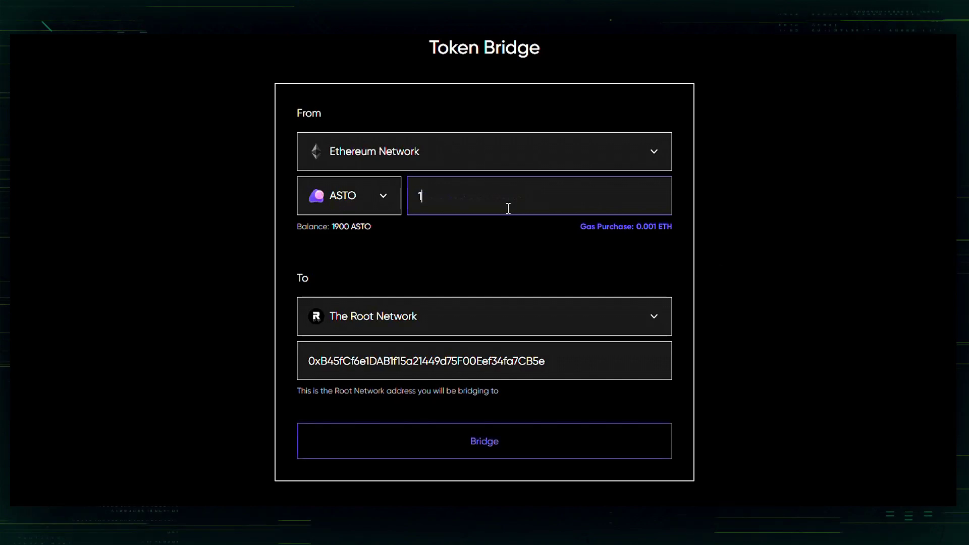
key("BackSpace")
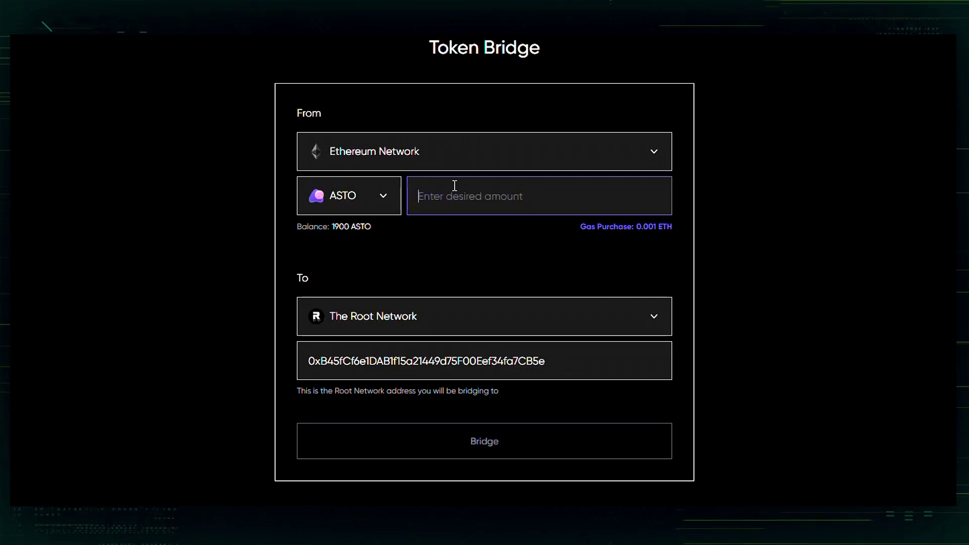
type("1900")
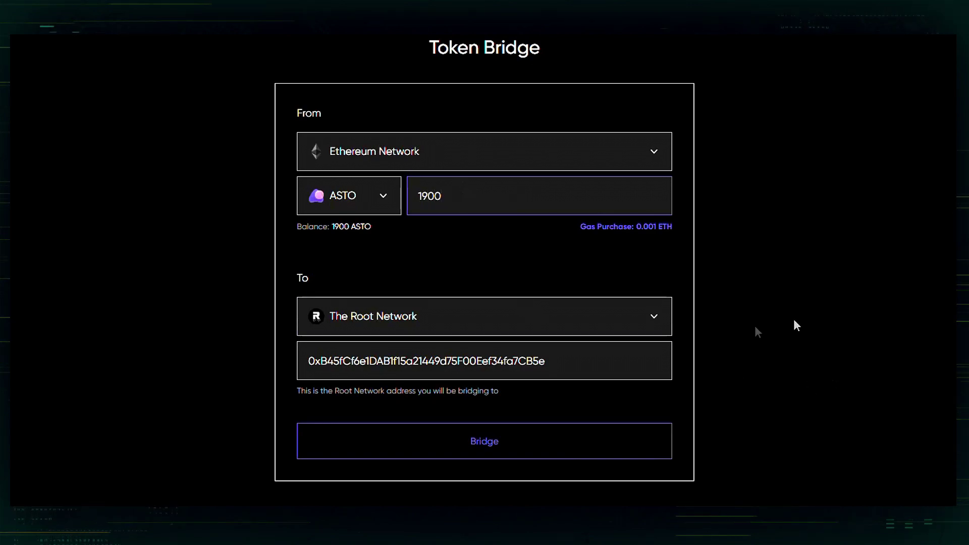
left_click(571, 364)
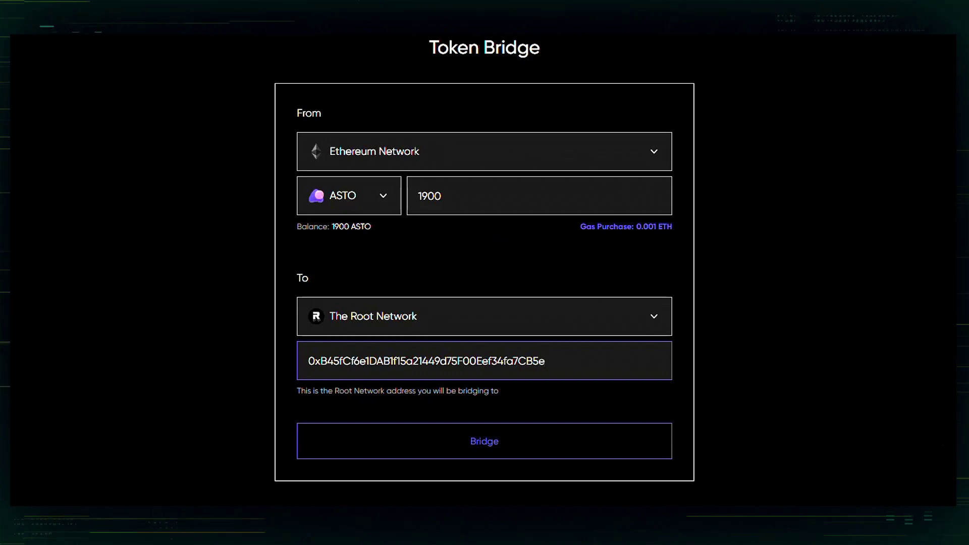
left_click(491, 445)
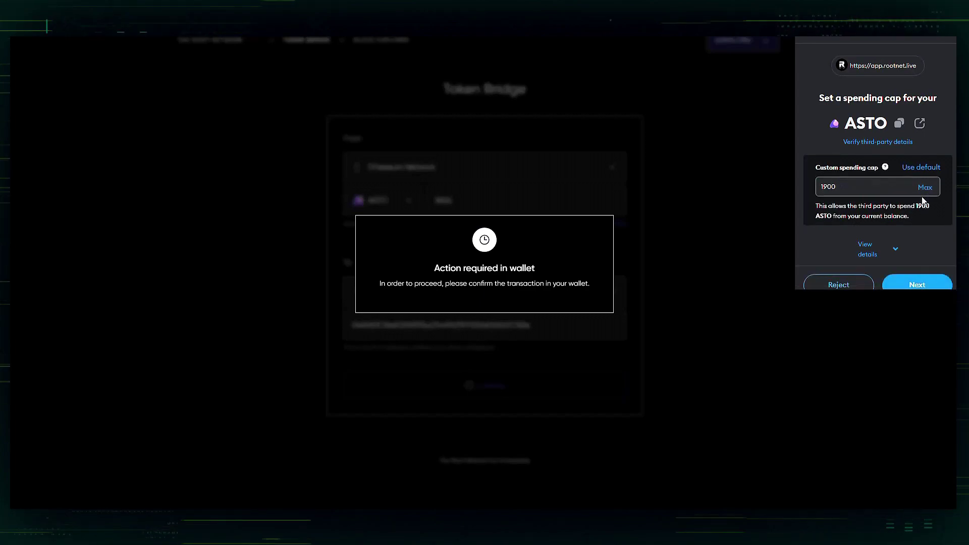
- Approve the 1900 ASTO spending cap and confirm the transfer in MetaMask, then dismiss the success message
scroll(934, 212, "down", 1)
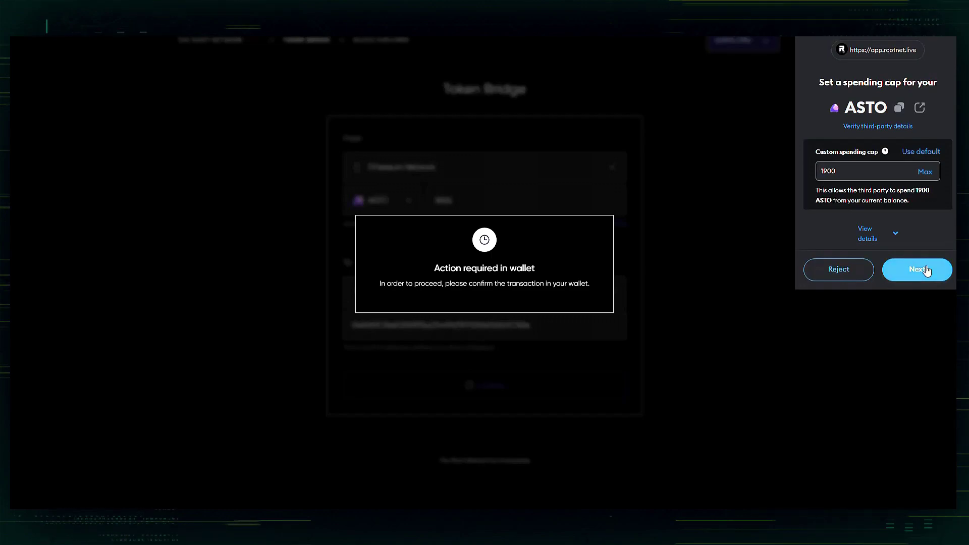
left_click(928, 271)
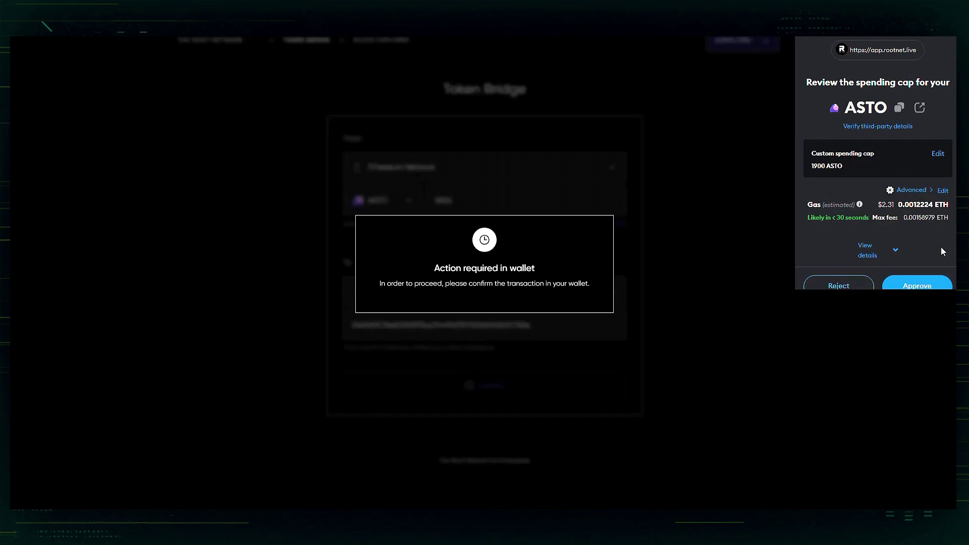
scroll(940, 251, "down", 1)
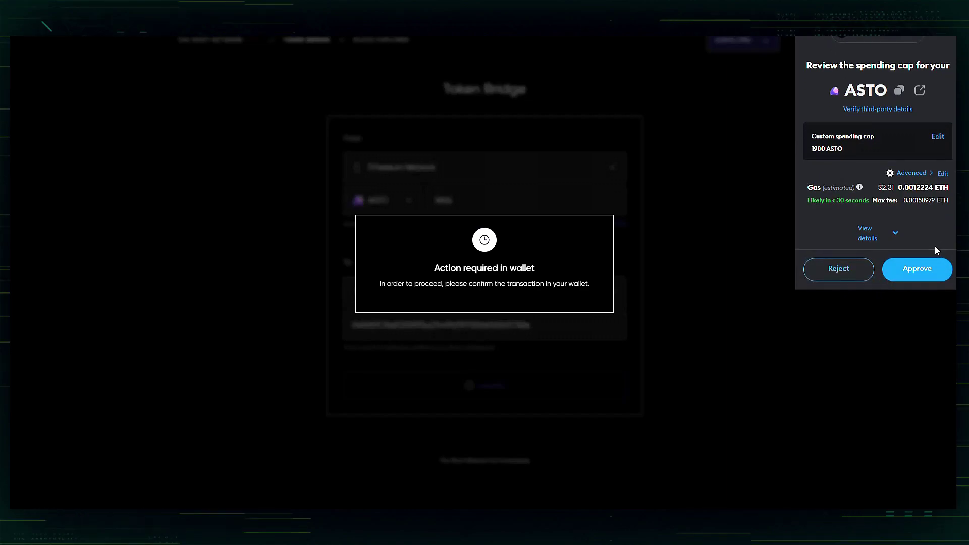
left_click(919, 269)
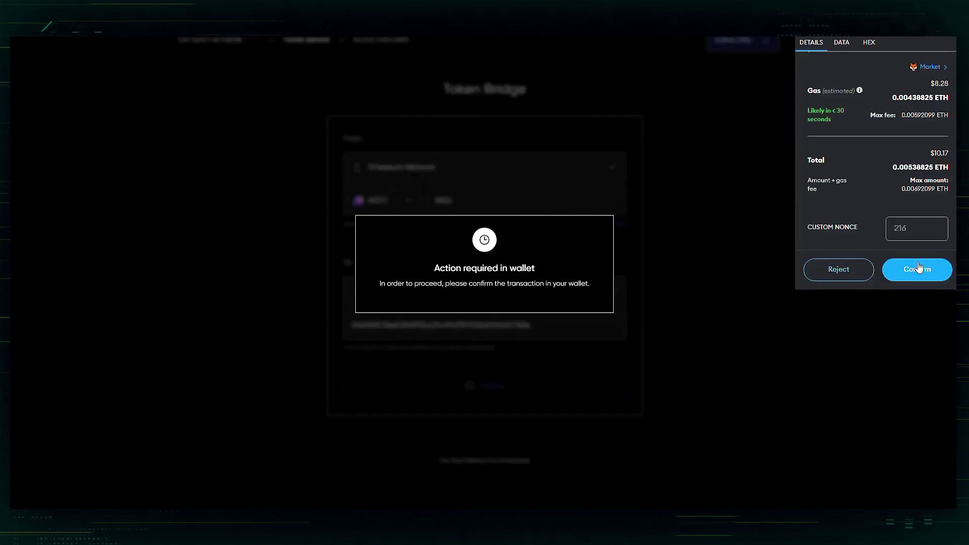
left_click(919, 268)
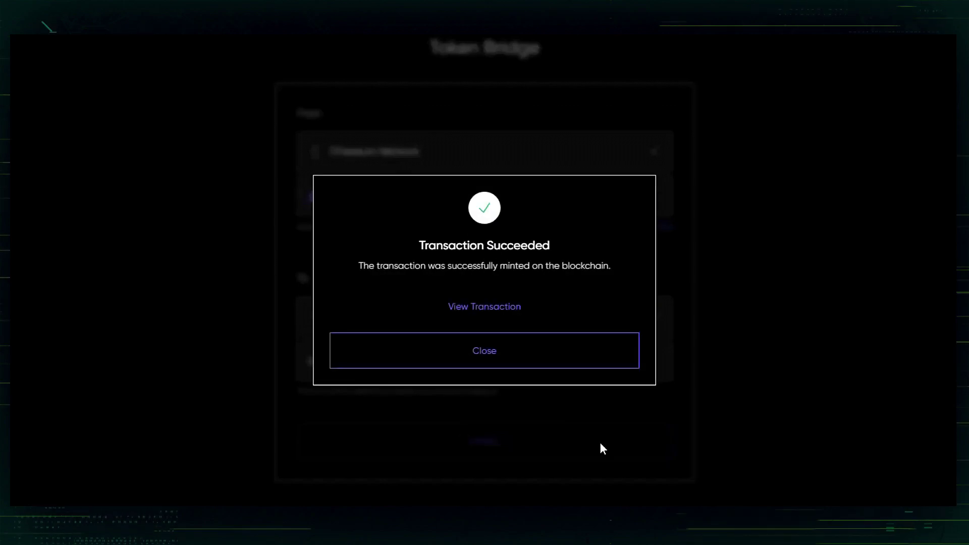
left_click(473, 352)
- Confirm the 1900 ASTO transfer is Bridged, check MetaMask holds 1960 ASTO, and reset the token to ETH
scroll(578, 474, "down", 2)
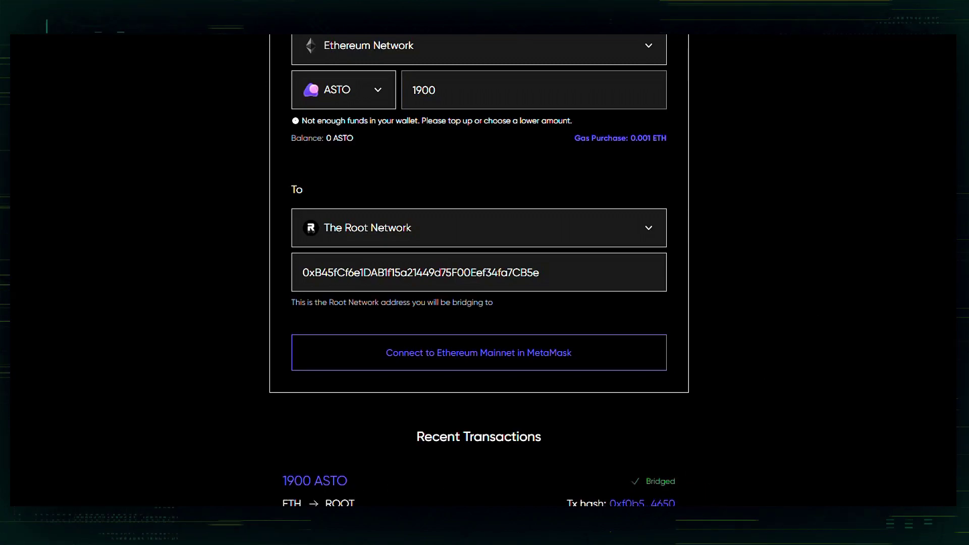
left_click(929, 36)
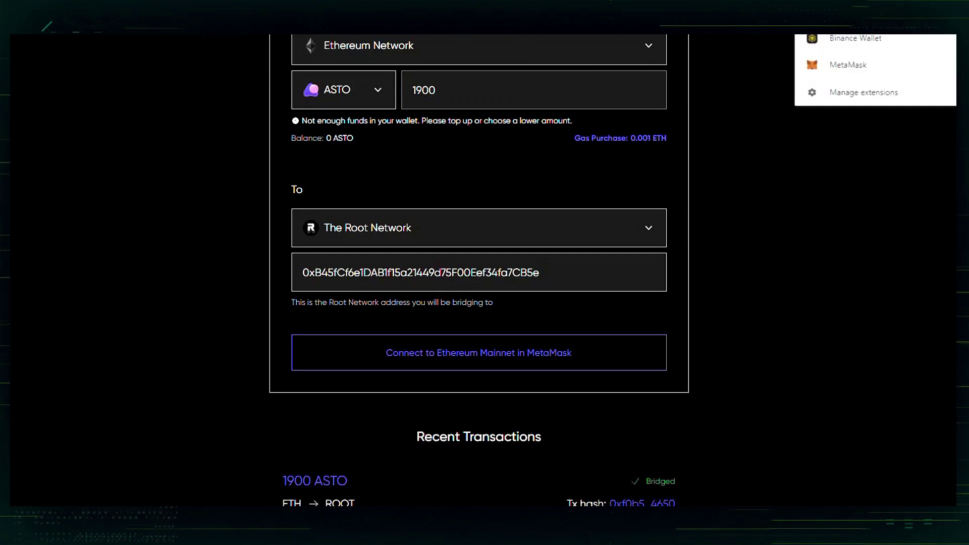
left_click(872, 66)
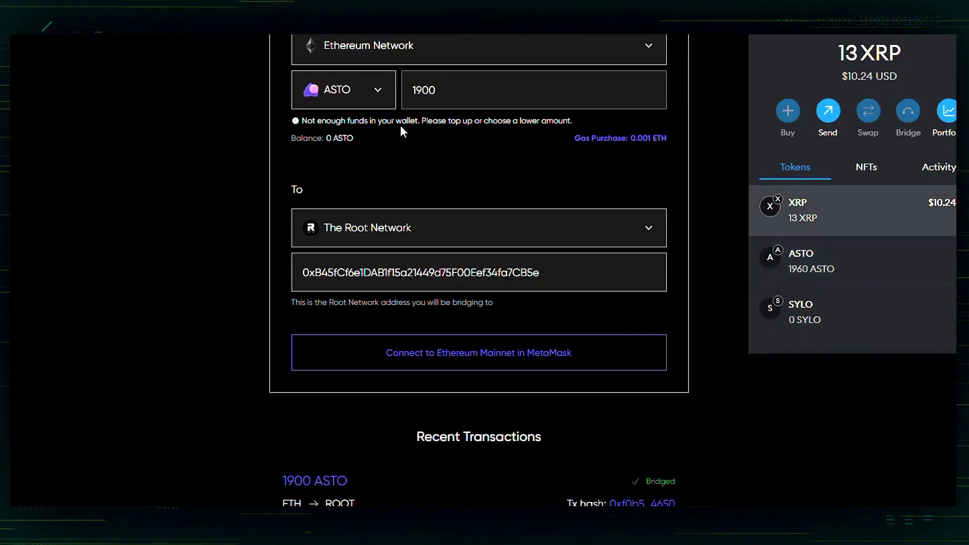
left_click(383, 95)
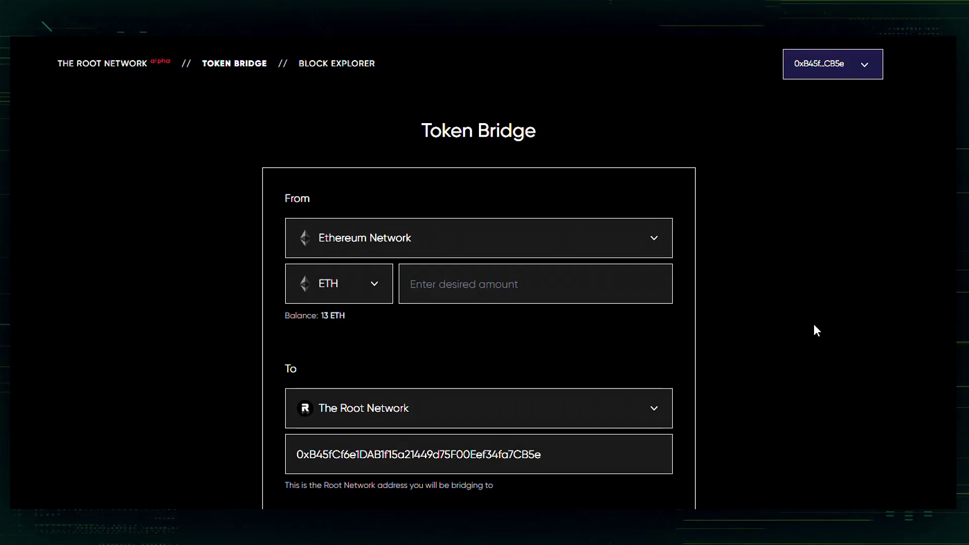
- Show the Block Explorer's Tokens list with XRP, ETH, SYLO, USDC and ASTO
left_click(338, 66)
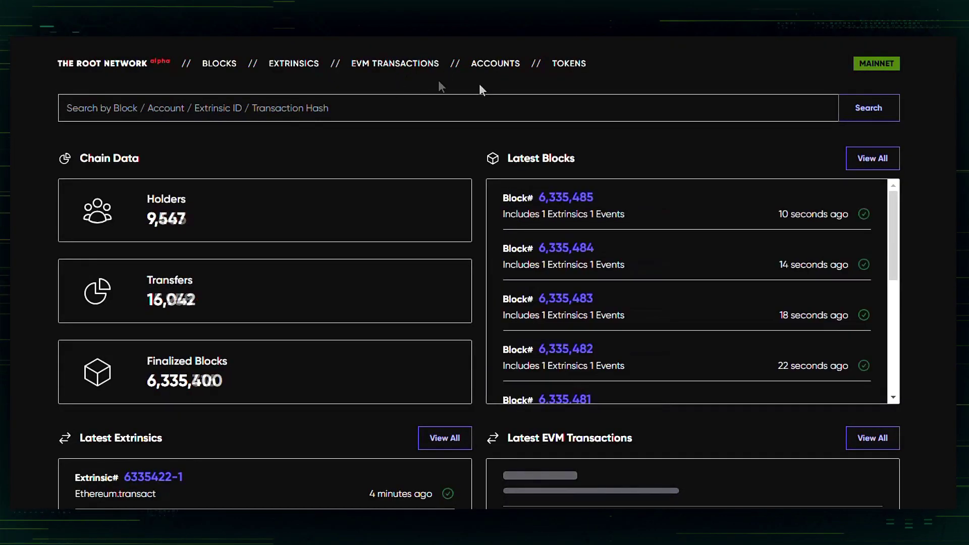
left_click(559, 65)
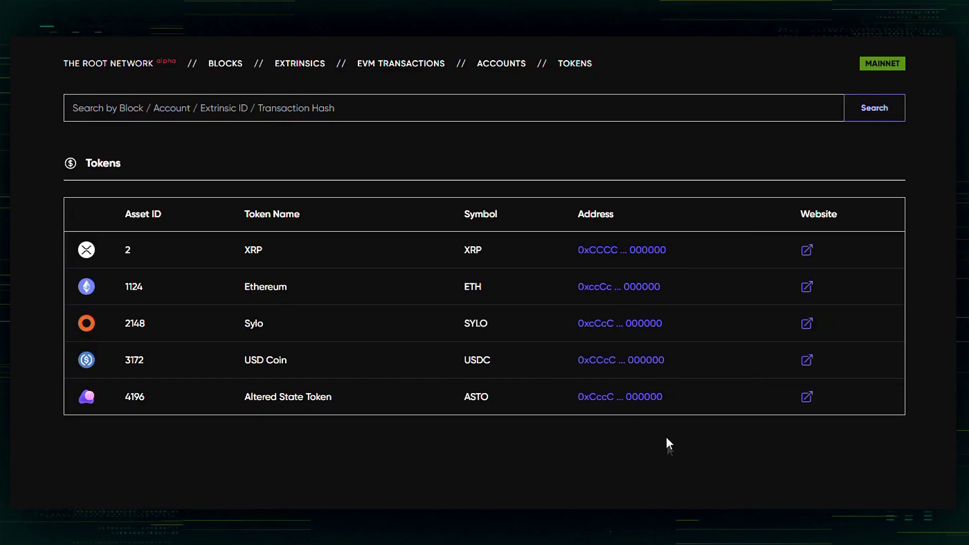
- Open the Altered State Token (ASTO) overview, asset ID 4196, and copy its token address
left_click(640, 399)
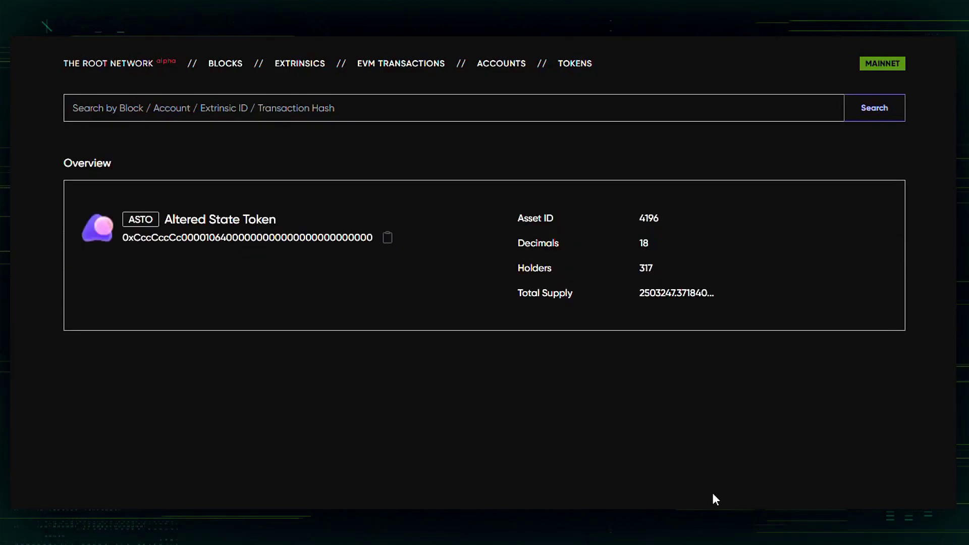
left_click(388, 239)
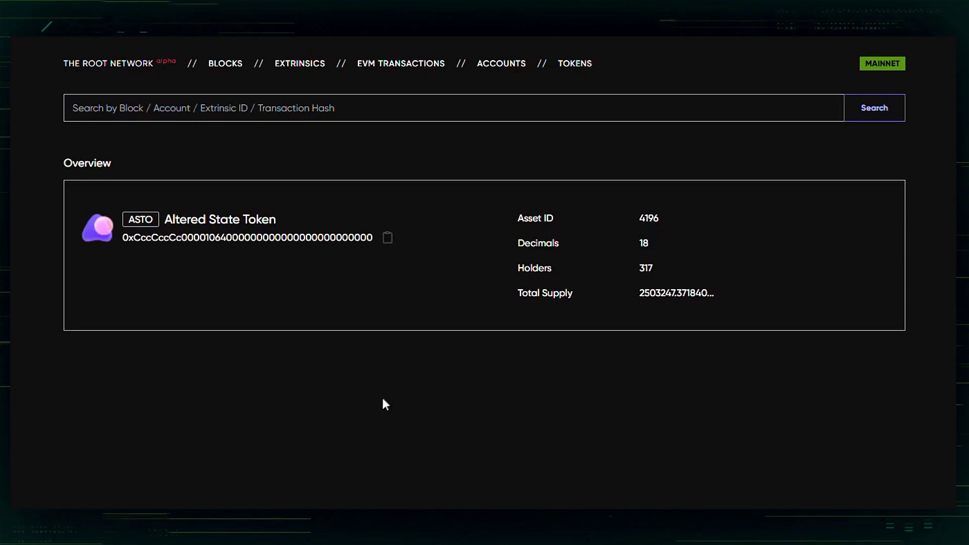